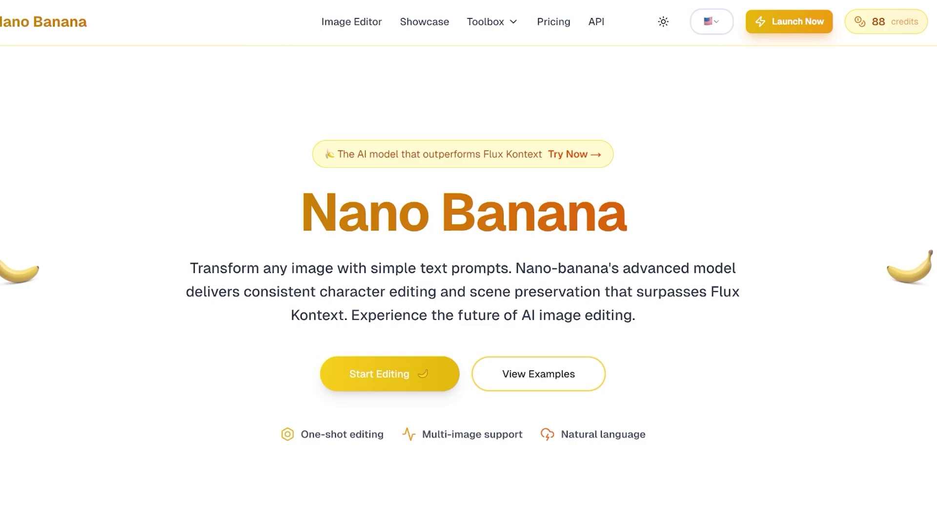
Browse the landing page and open the image editor from the Try Nano Banana card
{"action": "scroll", "coordinate": [463, 287], "scroll_direction": "down", "scroll_amount": 2}
{"action": "scroll", "coordinate": [463, 287], "scroll_direction": "down", "scroll_amount": 2}
{"action": "scroll", "coordinate": [463, 288], "scroll_direction": "down", "scroll_amount": 5}
{"action": "scroll", "coordinate": [463, 287], "scroll_direction": "down", "scroll_amount": 2}
{"action": "scroll", "coordinate": [464, 287], "scroll_direction": "up", "scroll_amount": 5}
{"action": "scroll", "coordinate": [463, 287], "scroll_direction": "up", "scroll_amount": 3}
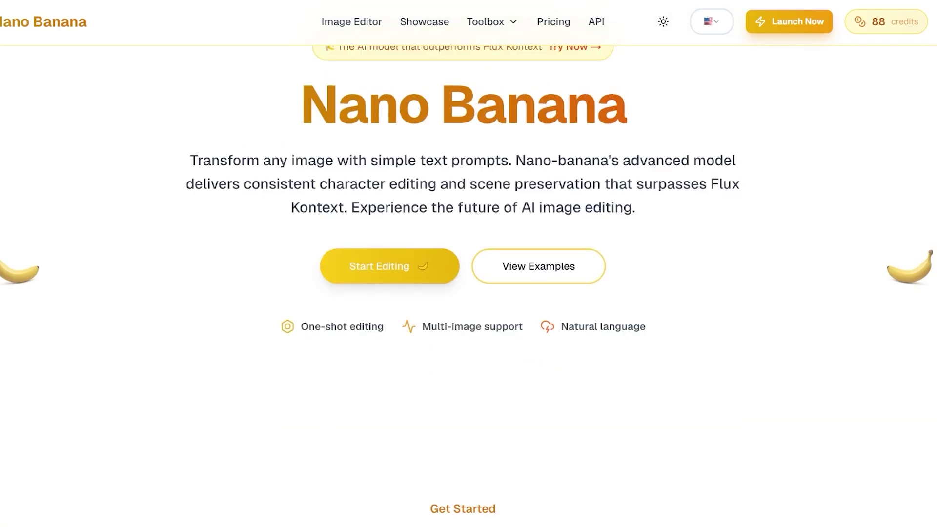
{"action": "scroll", "coordinate": [463, 288], "scroll_direction": "up", "scroll_amount": 2}
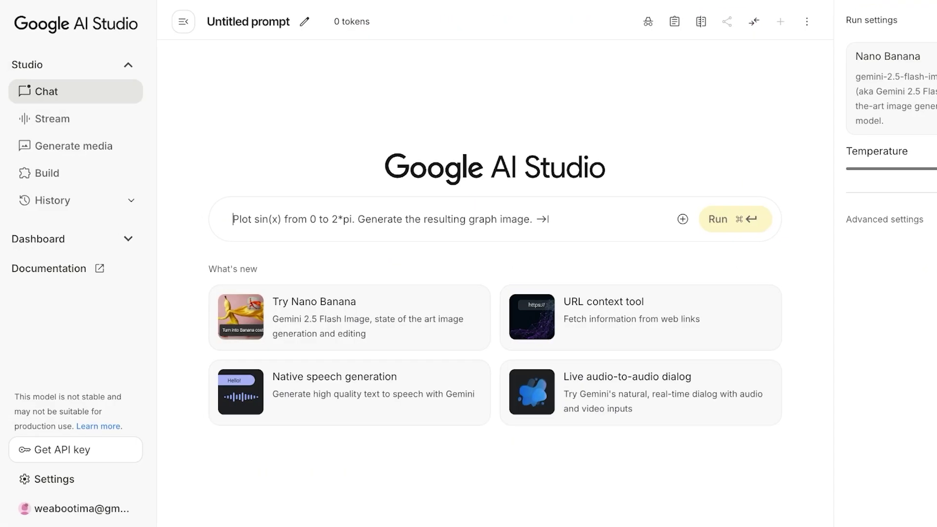
{"action": "left_click", "coordinate": [350, 319]}
Select the sample prompt for replacement and add the house photo as the reference image
{"action": "key", "text": "super+a"}
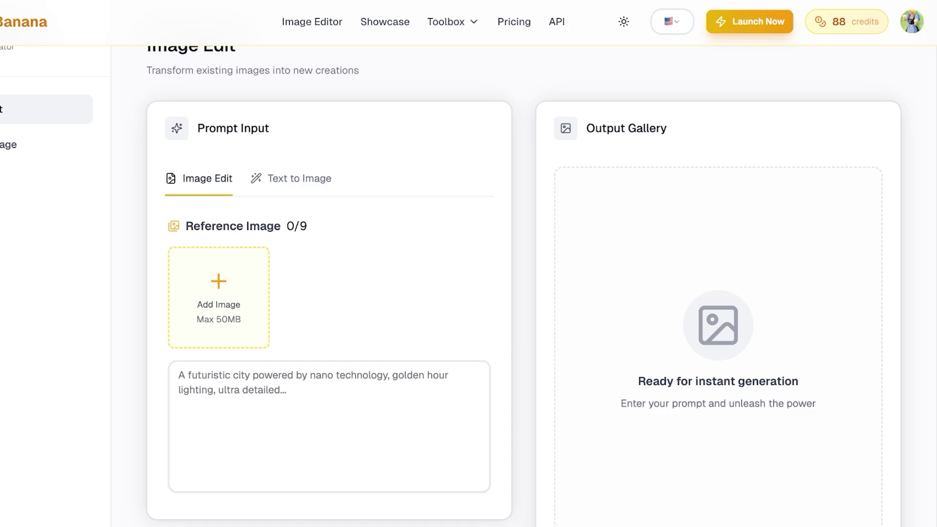
{"action": "scroll", "coordinate": [524, 286], "scroll_direction": "down", "scroll_amount": 1}
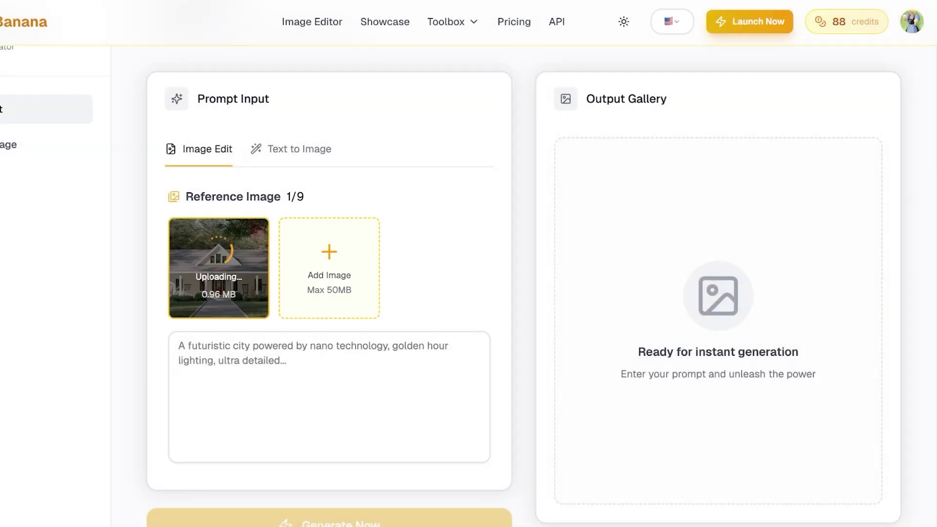
{"action": "left_click", "coordinate": [179, 347]}
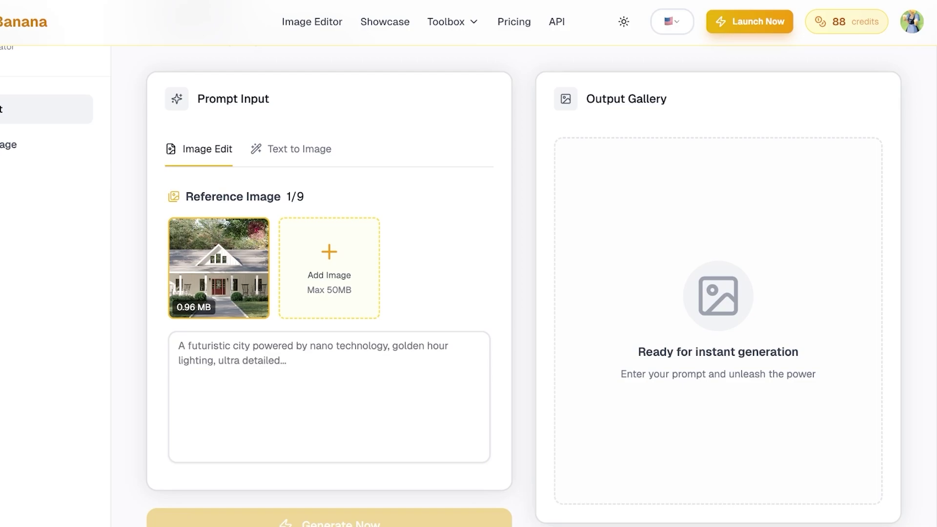
Paste the white isometric 3D-printed architecture model prompt and fix the 'referencer' typo
{"action": "left_click", "coordinate": [179, 346]}
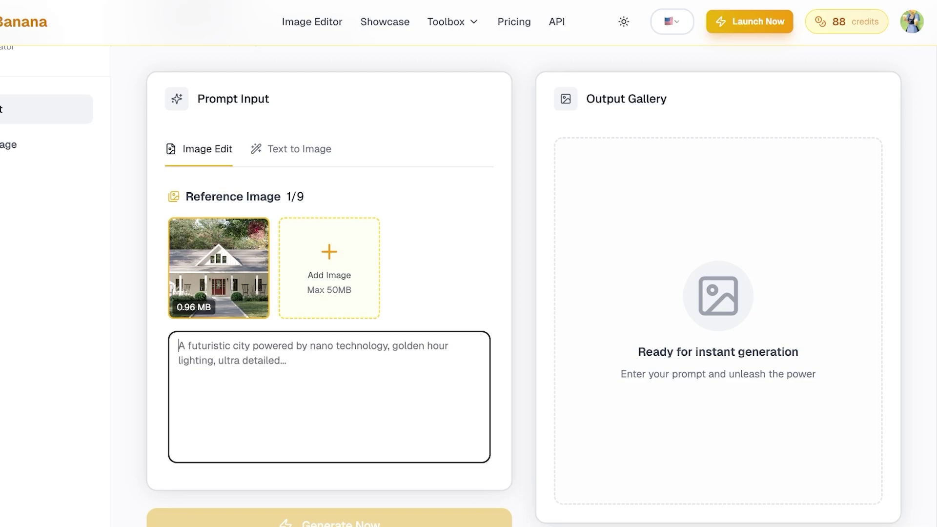
{"action": "type", "text": "Use the provided architectural photo as referencer. Generate a high fidelity 3d building model in the look of a 3d printed architecture model. Preserve the builds passings and key details, lightly stylised for a game. Render with realistic physically based lighting and shadows. Show a 45\" top down isometric view, emphasise depth. Define materials clearly. Pure white background."}
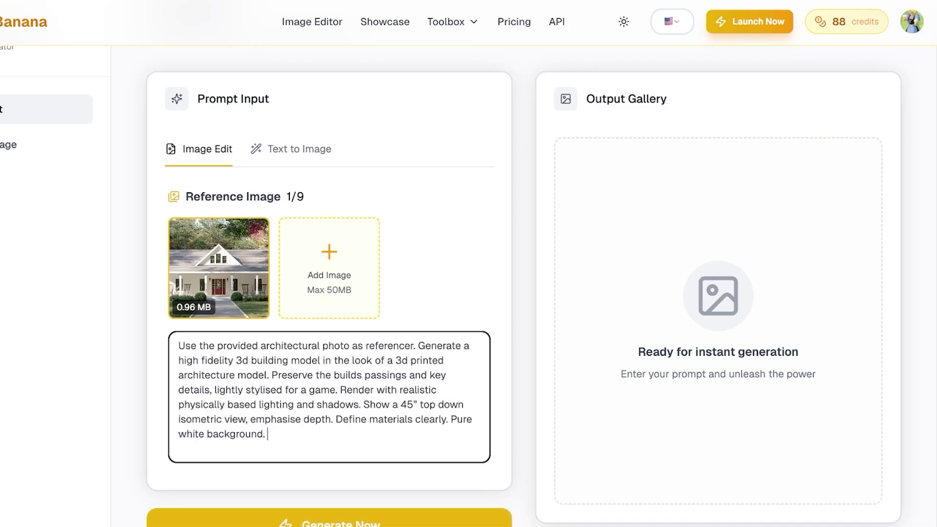
{"action": "scroll", "coordinate": [524, 286], "scroll_direction": "down", "scroll_amount": 2}
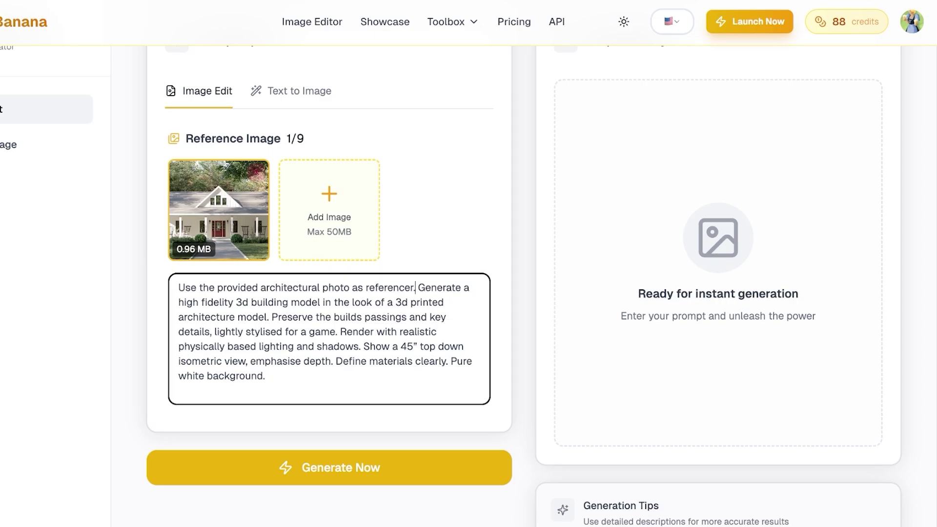
{"action": "key", "text": "BackSpace"}
Generate the white isometric house model render and download it from the Output Gallery
{"action": "left_click", "coordinate": [330, 467]}
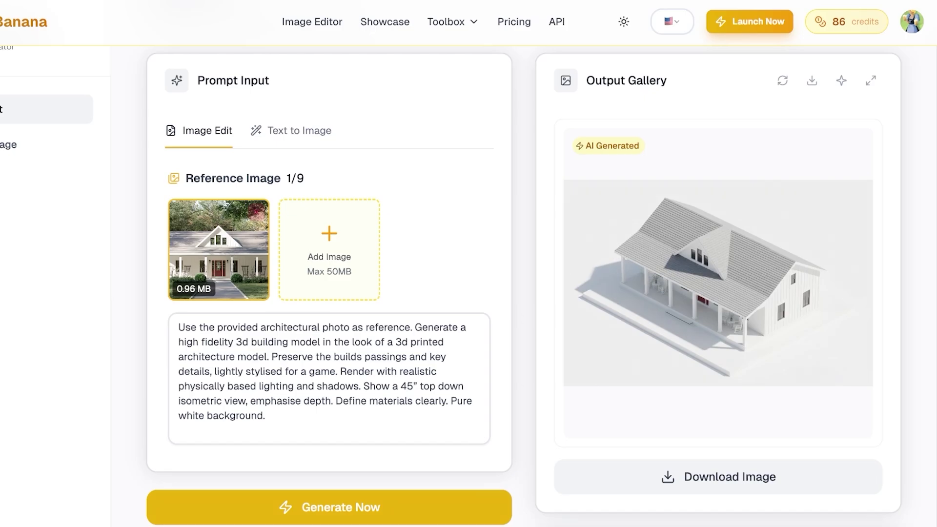
{"action": "left_click", "coordinate": [812, 81]}
{"action": "scroll", "coordinate": [812, 80], "scroll_direction": "down", "scroll_amount": 2}
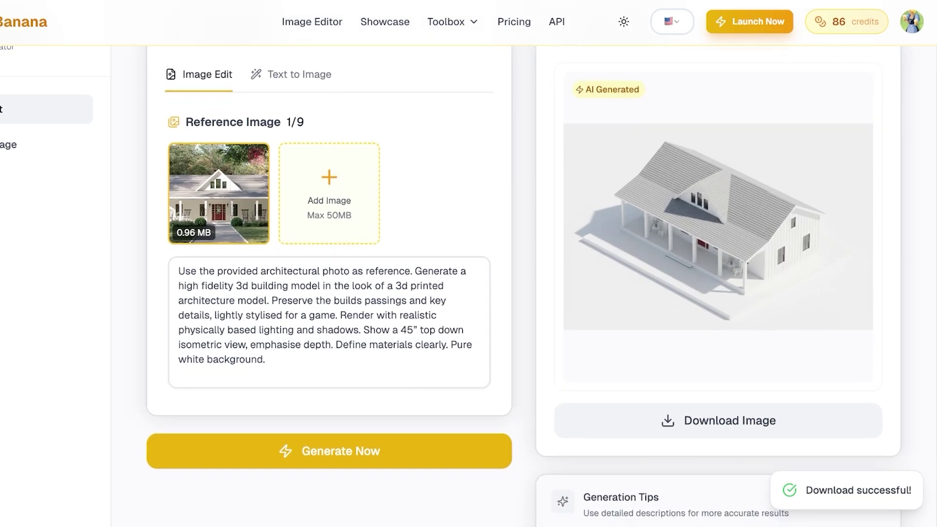
{"action": "scroll", "coordinate": [524, 286], "scroll_direction": "up", "scroll_amount": 1}
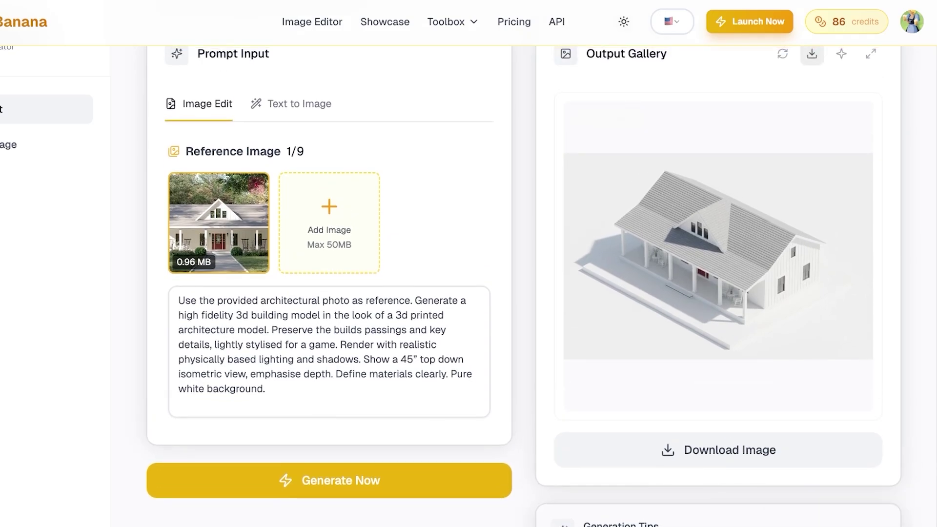
{"action": "scroll", "coordinate": [842, 56], "scroll_direction": "up", "scroll_amount": 1}
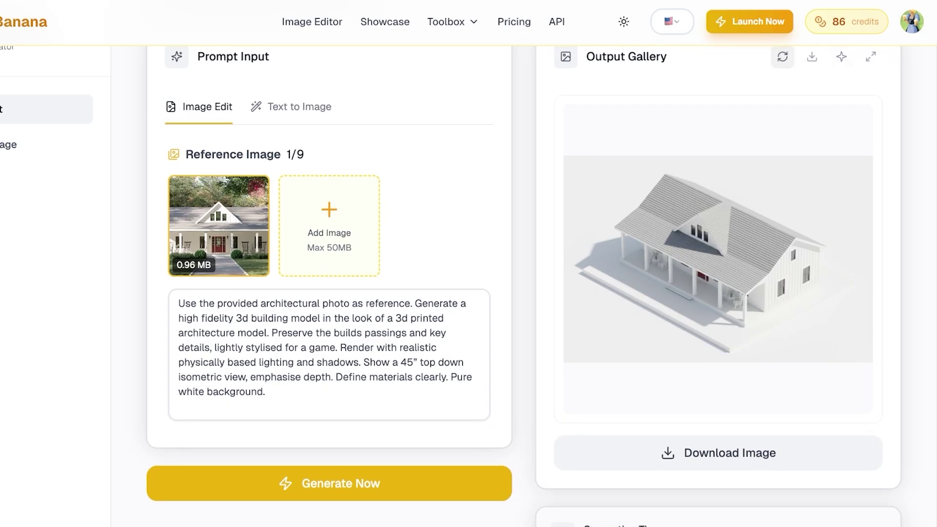
View the 2x and 4x enhancement options in the sparkle menu
{"action": "left_click", "coordinate": [842, 57]}
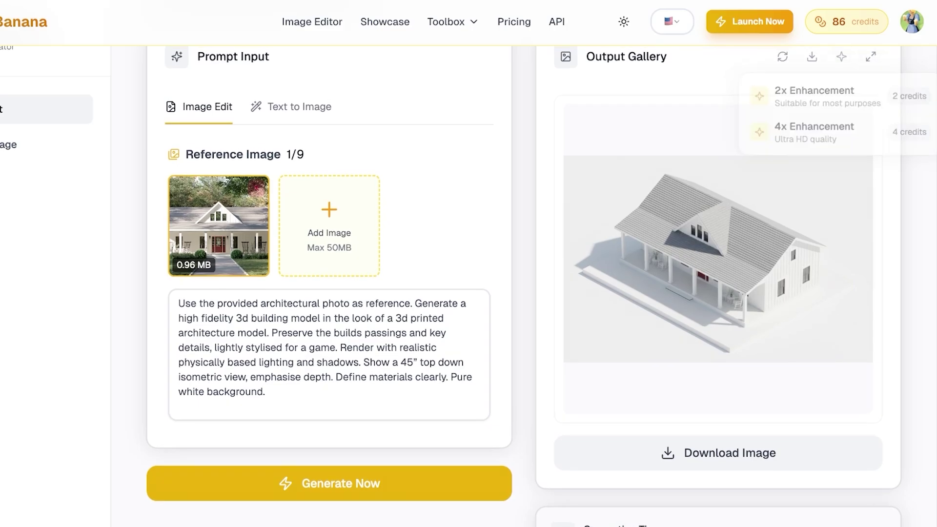
{"action": "scroll", "coordinate": [849, 55], "scroll_direction": "down", "scroll_amount": 1}
{"action": "scroll", "coordinate": [850, 56], "scroll_direction": "up", "scroll_amount": 3}
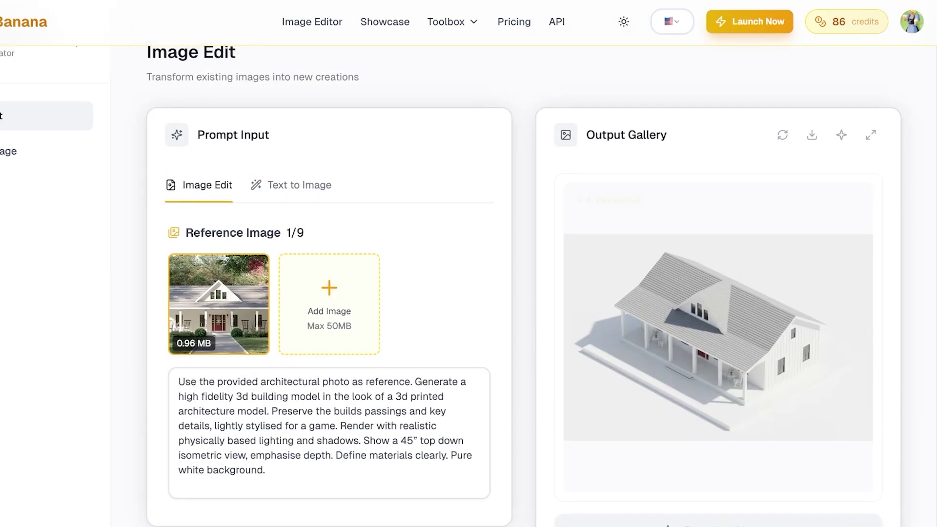
{"action": "scroll", "coordinate": [850, 55], "scroll_direction": "down", "scroll_amount": 2}
{"action": "scroll", "coordinate": [525, 293], "scroll_direction": "down", "scroll_amount": 1}
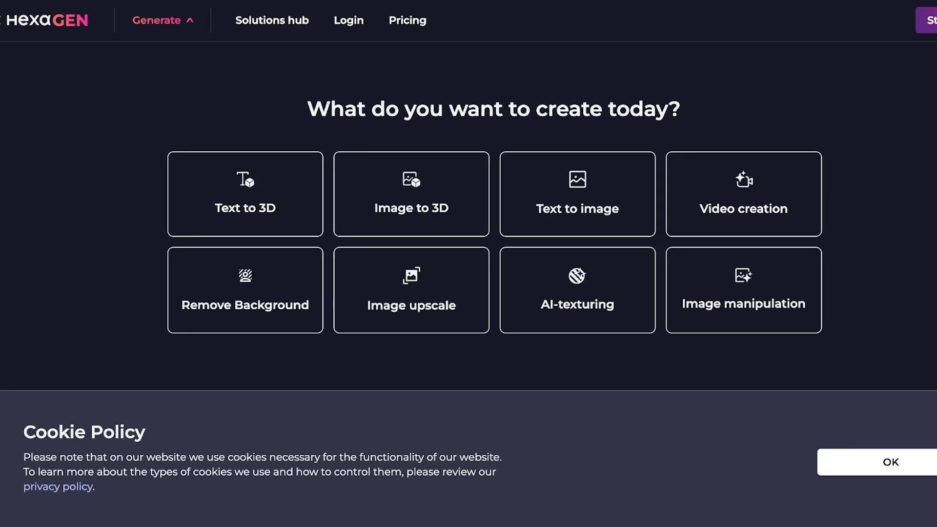
Upload the house render to Image to 3D and generate a 3D model, accepting the age and terms condition
{"action": "left_click", "coordinate": [382, 195]}
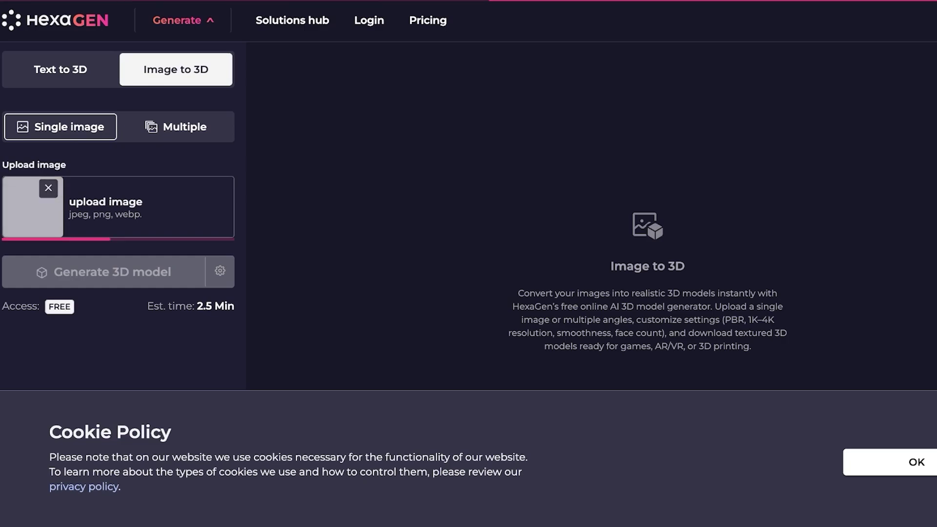
{"action": "left_click", "coordinate": [917, 462]}
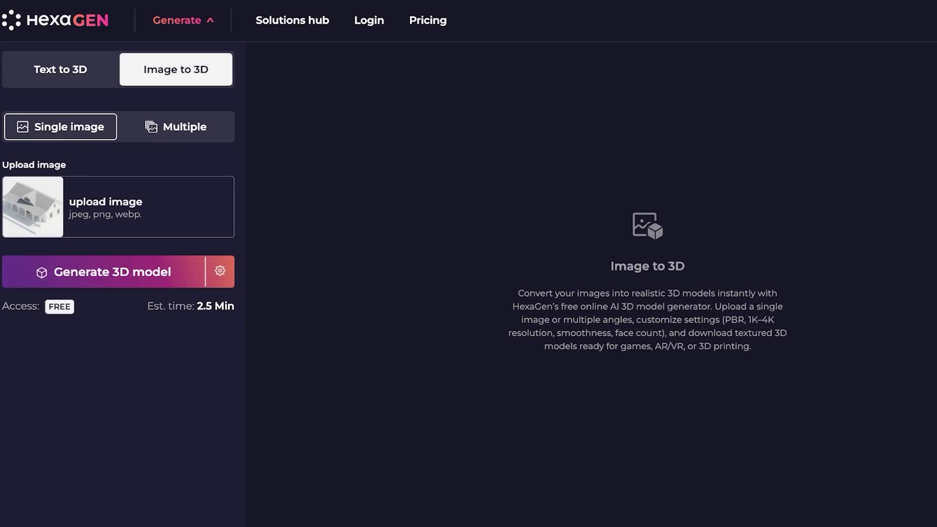
{"action": "left_click", "coordinate": [113, 272]}
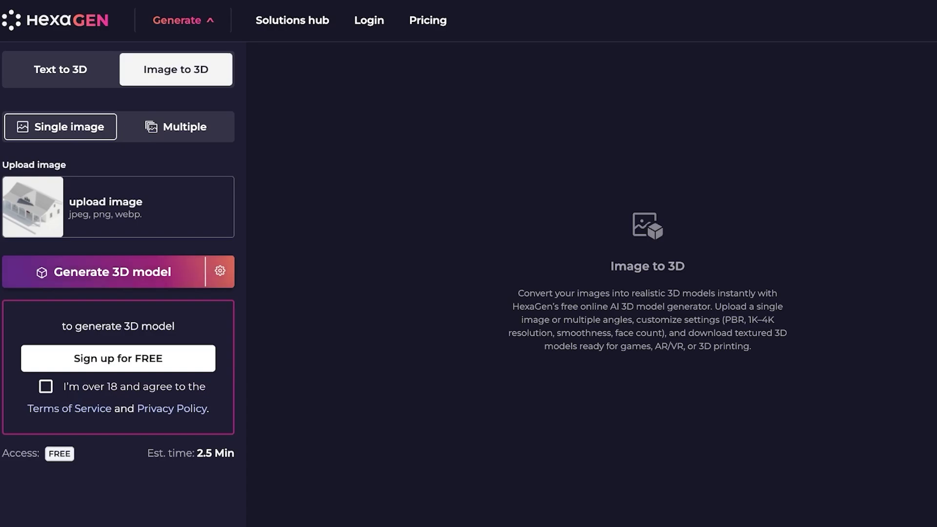
{"action": "left_click", "coordinate": [46, 387]}
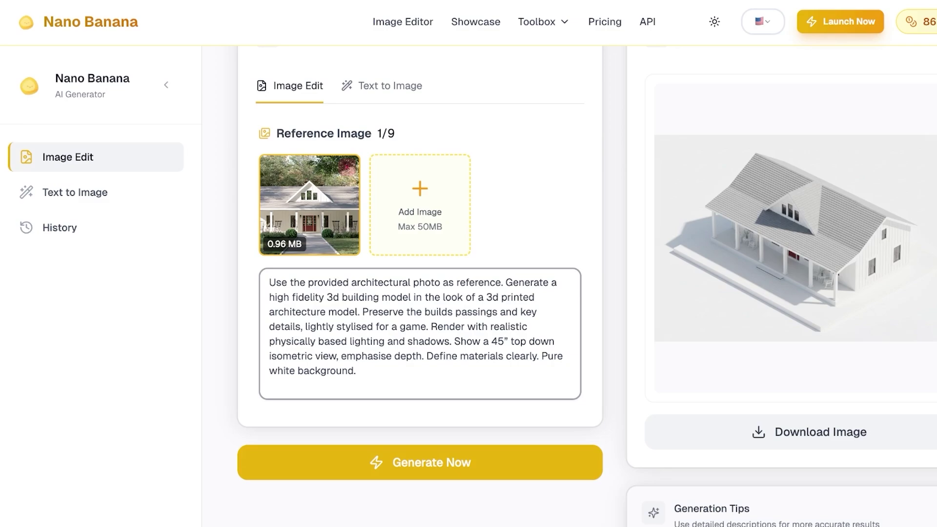
Search Google Images for 'teen girl bedroom' and open a bedroom photo's preview
{"action": "scroll", "coordinate": [586, 286], "scroll_direction": "up", "scroll_amount": 1}
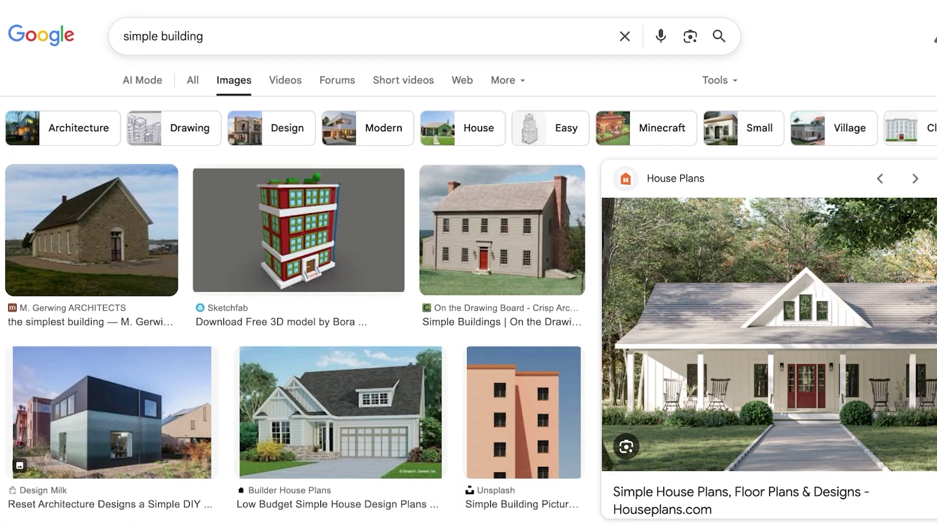
{"action": "left_click", "coordinate": [205, 37]}
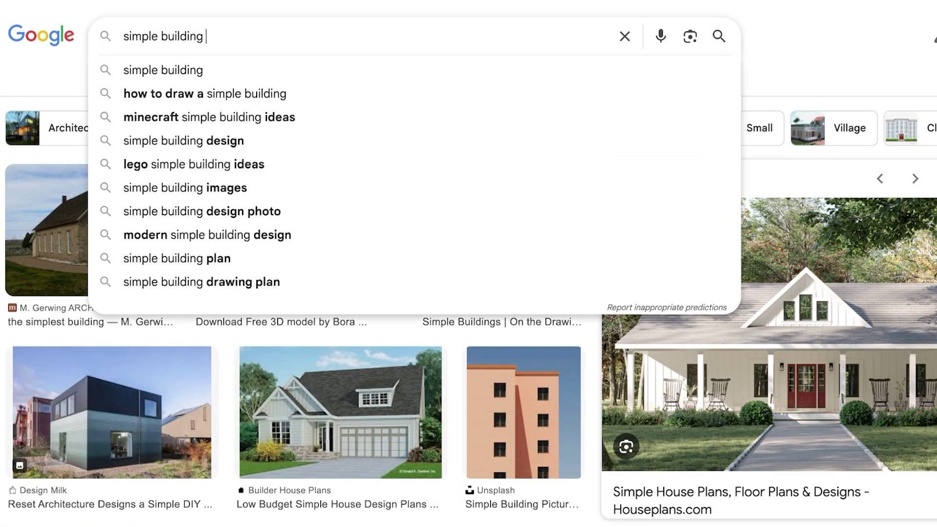
{"action": "type", "text": "room fir"}
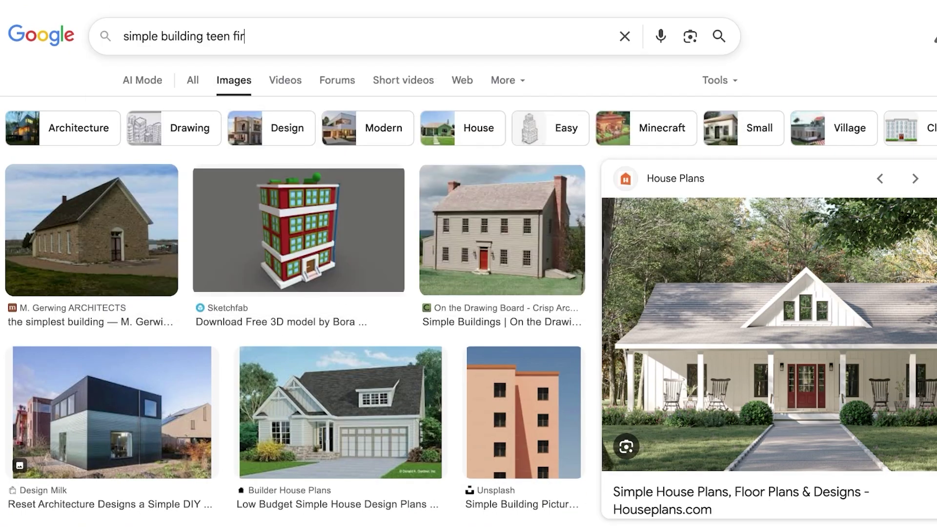
{"action": "key", "text": "BackSpace"}
{"action": "key", "text": "BackSpace"}
{"action": "key", "text": "BackSpace"}
{"action": "key", "text": "BackSpace"}
{"action": "type", "text": "girl bedroom"}
{"action": "left_click", "coordinate": [203, 36]}
{"action": "key", "text": "BackSpace"}
{"action": "key", "text": "BackSpace"}
{"action": "key", "text": "BackSpace"}
{"action": "key", "text": "BackSpace"}
{"action": "key", "text": "BackSpace"}
{"action": "key", "text": "BackSpace"}
{"action": "key", "text": "BackSpace"}
{"action": "key", "text": "BackSpace"}
{"action": "key", "text": "BackSpace"}
{"action": "key", "text": "BackSpace"}
{"action": "key", "text": "BackSpace"}
{"action": "key", "text": "BackSpace"}
{"action": "key", "text": "BackSpace"}
{"action": "key", "text": "BackSpace"}
{"action": "key", "text": "BackSpace"}
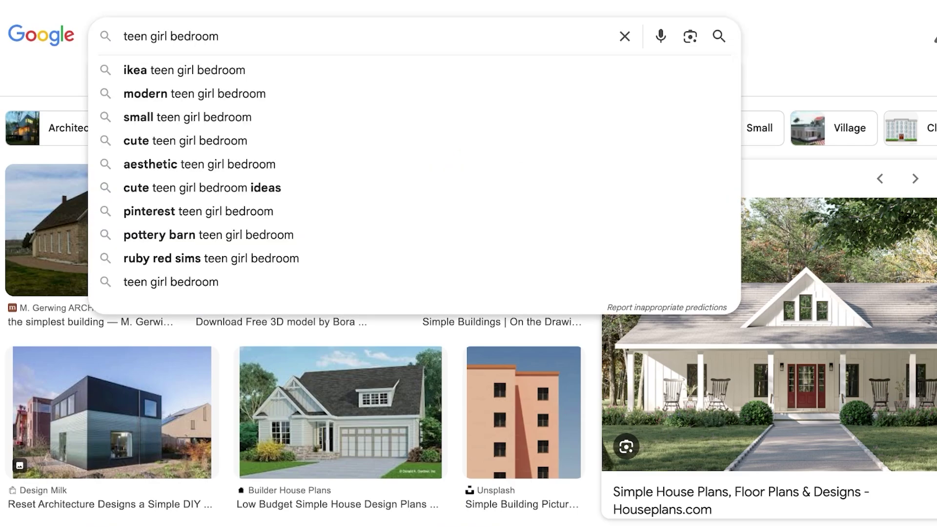
{"action": "key", "text": "Return"}
{"action": "left_click", "coordinate": [239, 105]}
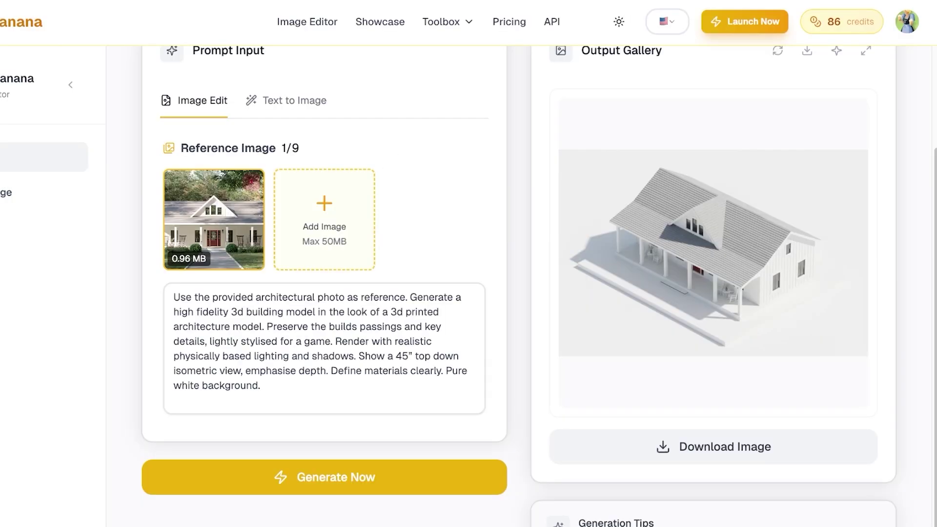
Replace the house reference with the pasted bedroom photo and clear the old prompt
{"action": "left_click", "coordinate": [171, 179]}
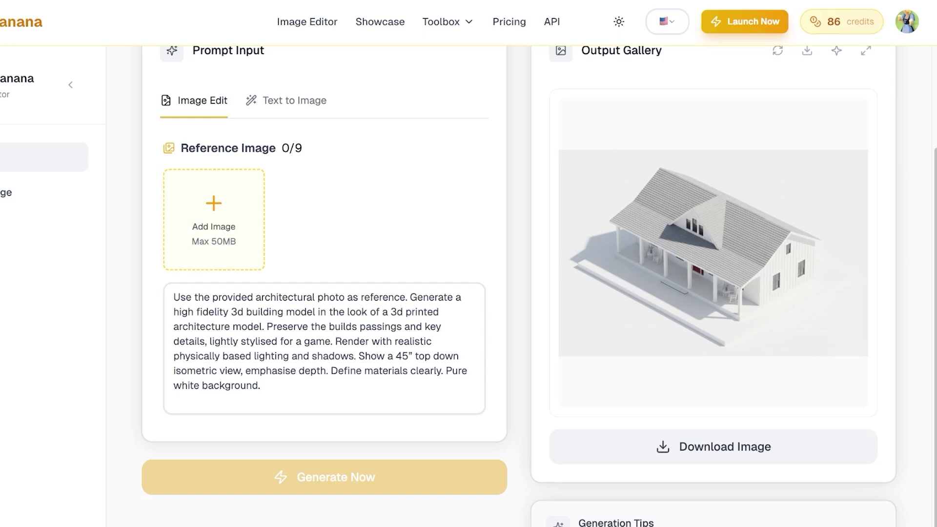
{"action": "key", "text": "ctrl+v"}
{"action": "key", "text": "ctrl+a"}
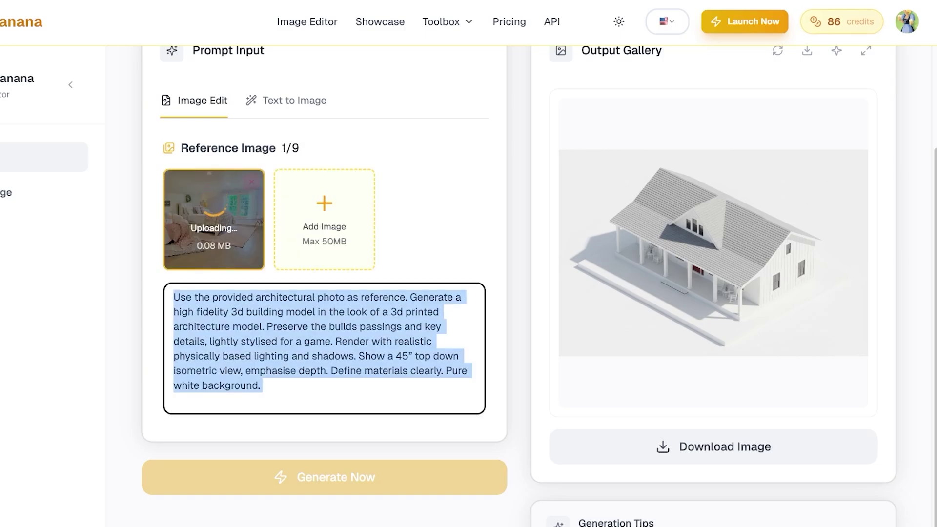
{"action": "type", "text": "\\"}
{"action": "key", "text": "BackSpace"}
Write the prompt 'Change the interior to a modern luxury interior. i want a black and white theme'
{"action": "type", "text": "Cha"}
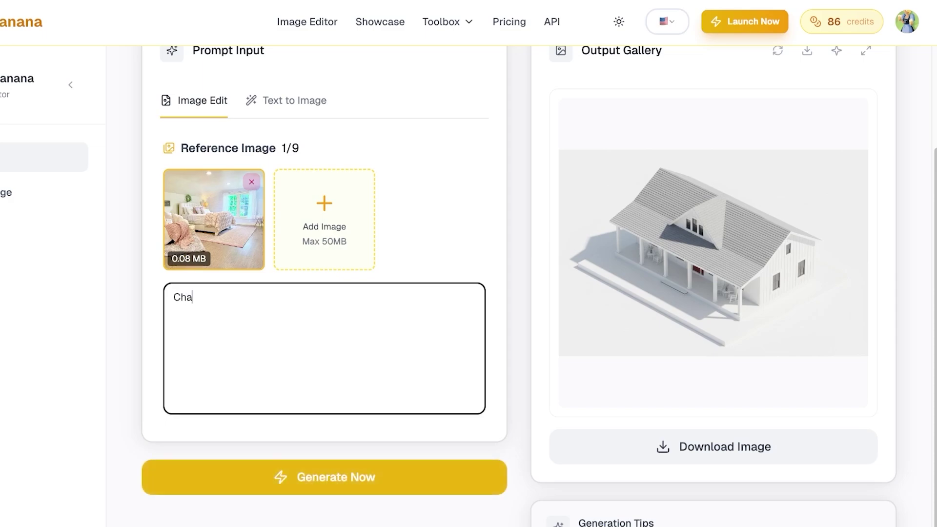
{"action": "type", "text": "nge thei"}
{"action": "type", "text": "interior to "}
{"action": "type", "text": "m"}
{"action": "key", "text": "BackSpace"}
{"action": "type", "text": "a modern "}
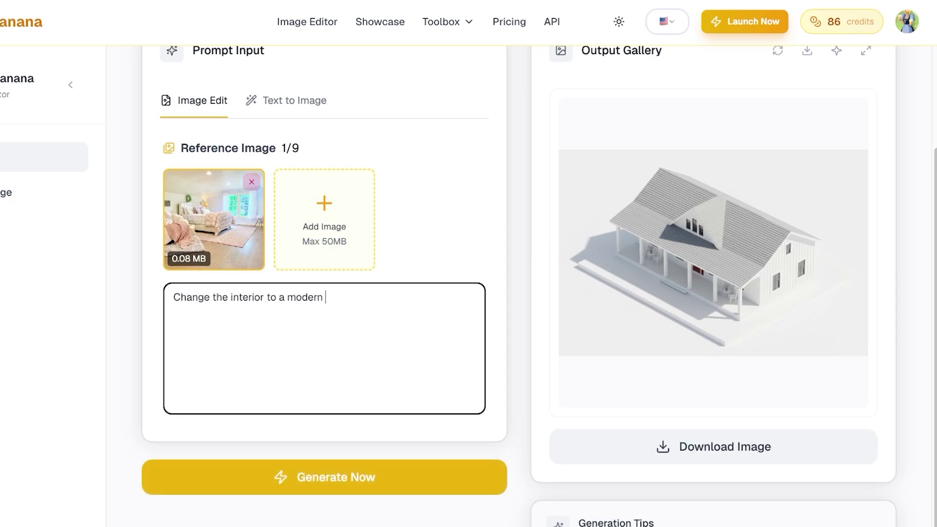
{"action": "type", "text": "luxury interior. i want a "}
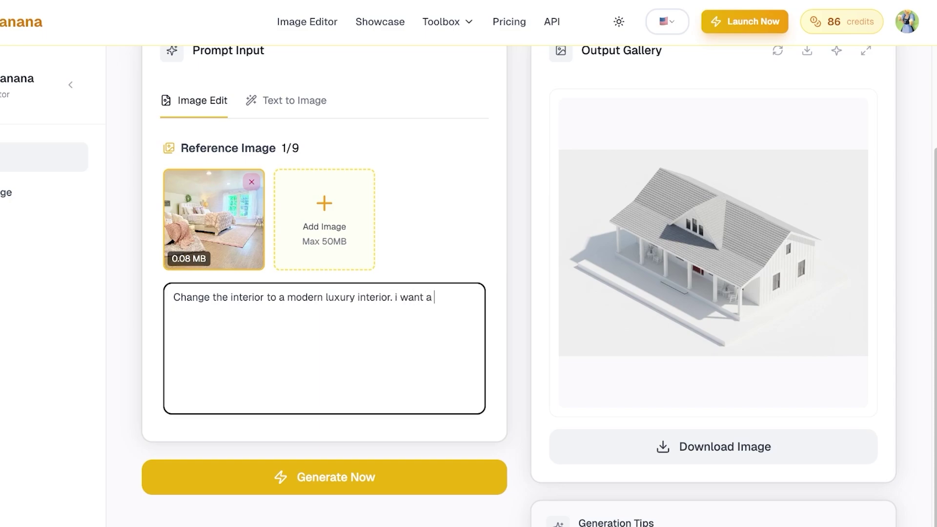
{"action": "type", "text": "black and white theme."}
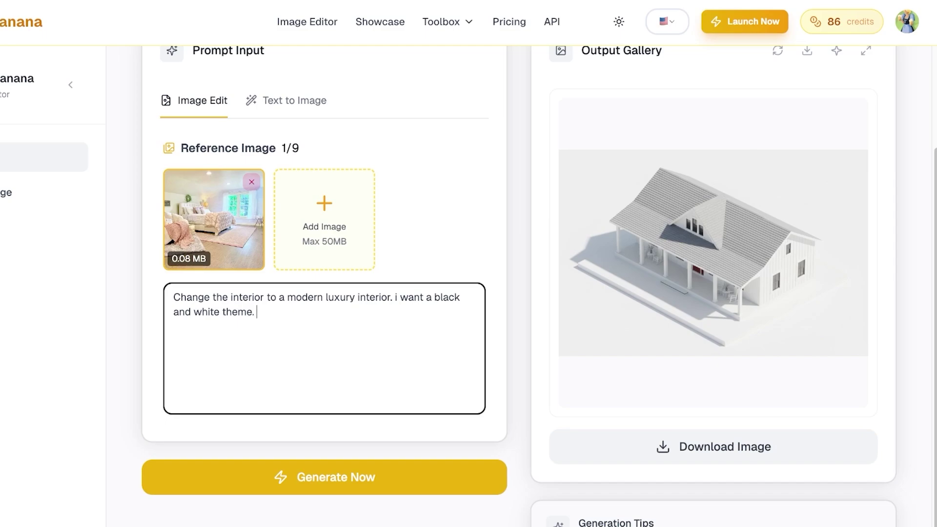
Generate the black-and-white luxury bedroom restyle, then view the pricing plans page
{"action": "left_click", "coordinate": [324, 477]}
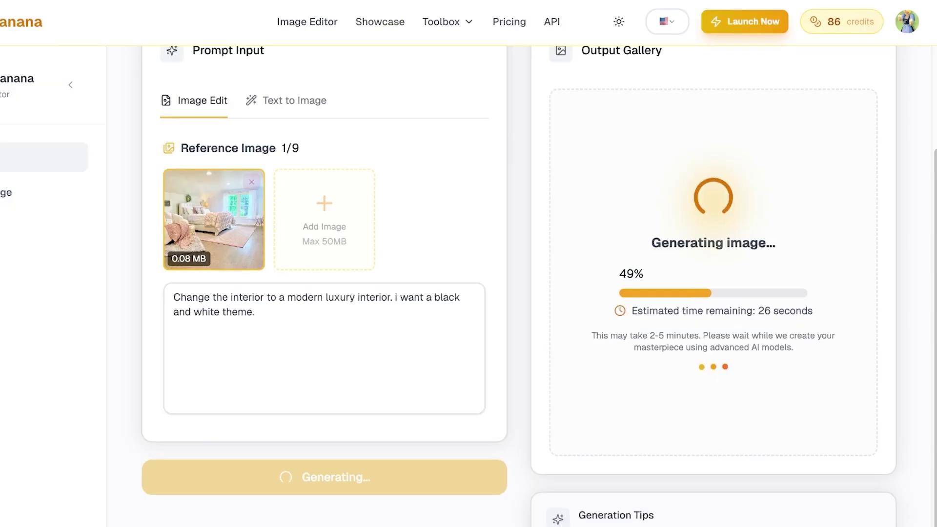
{"action": "double_click", "coordinate": [509, 21]}
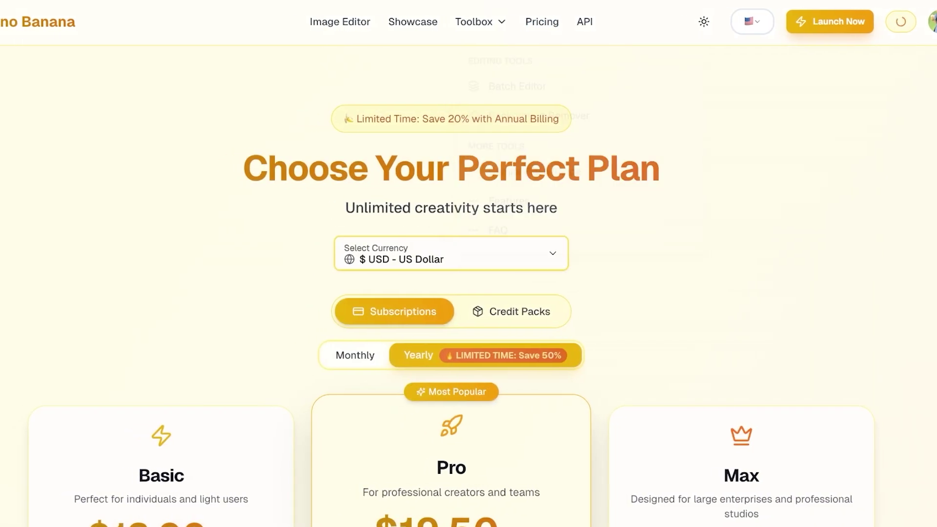
{"action": "scroll", "coordinate": [469, 293], "scroll_direction": "down", "scroll_amount": 3}
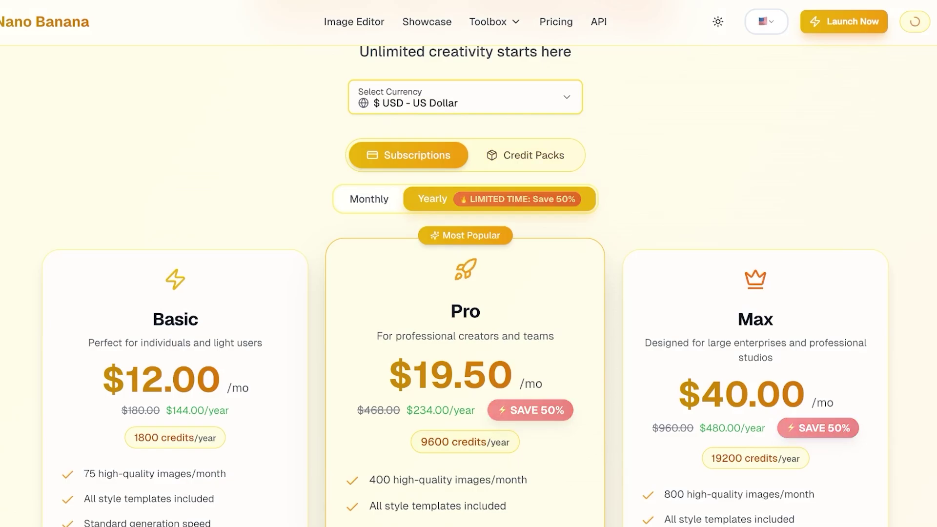
{"action": "left_click", "coordinate": [525, 156]}
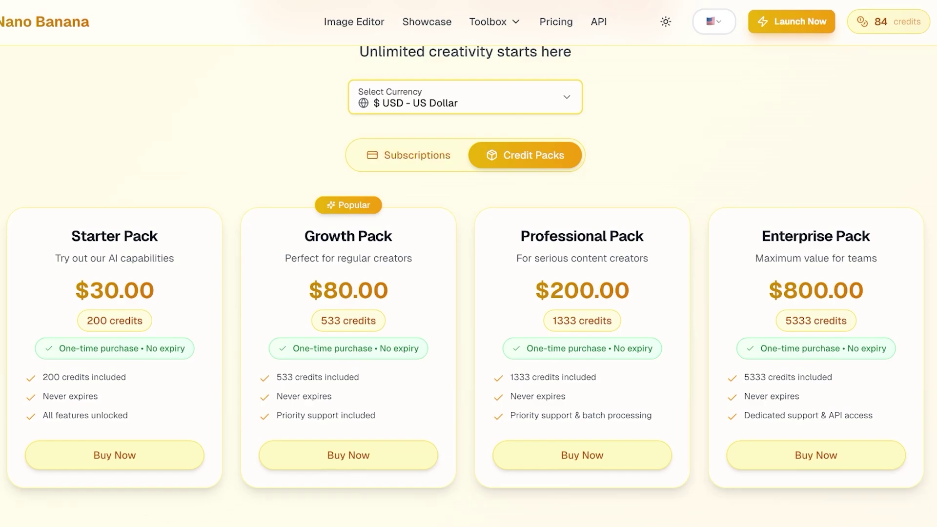
{"action": "left_click", "coordinate": [418, 154]}
{"action": "scroll", "coordinate": [468, 293], "scroll_direction": "down", "scroll_amount": 3}
{"action": "scroll", "coordinate": [469, 293], "scroll_direction": "up", "scroll_amount": 3}
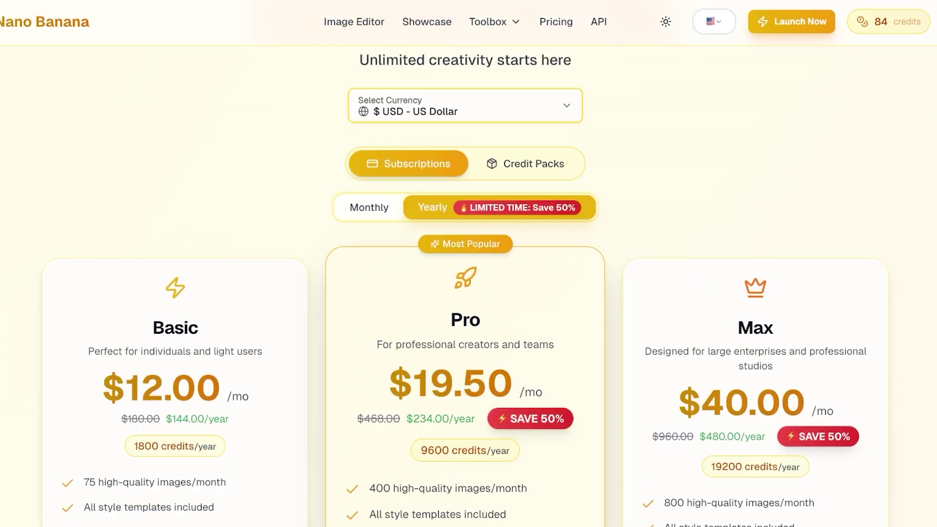
{"action": "left_click", "coordinate": [370, 207]}
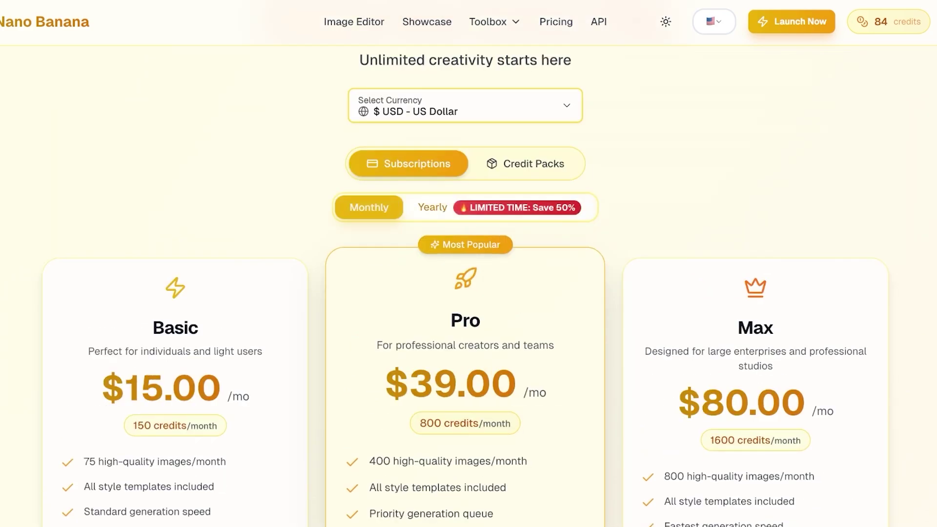
{"action": "left_click", "coordinate": [433, 208]}
{"action": "left_click", "coordinate": [369, 207]}
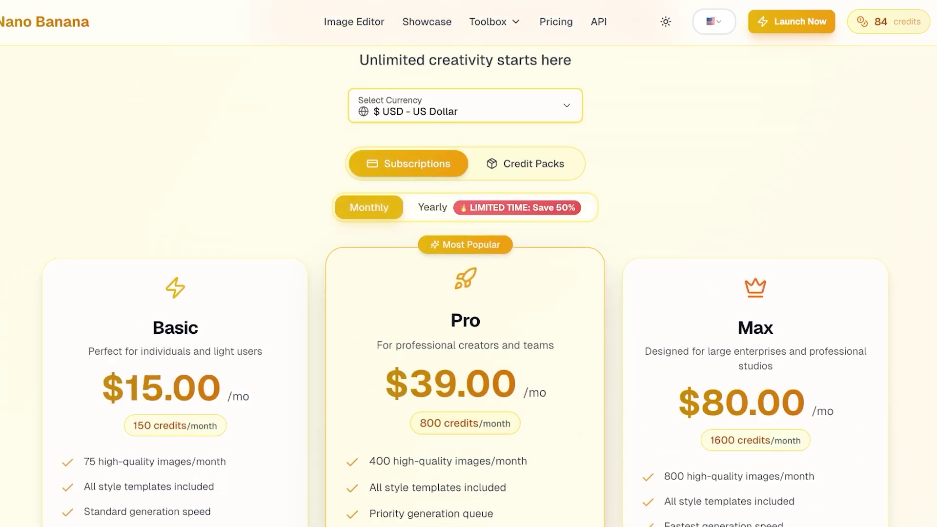
{"action": "scroll", "coordinate": [469, 292], "scroll_direction": "down", "scroll_amount": 4}
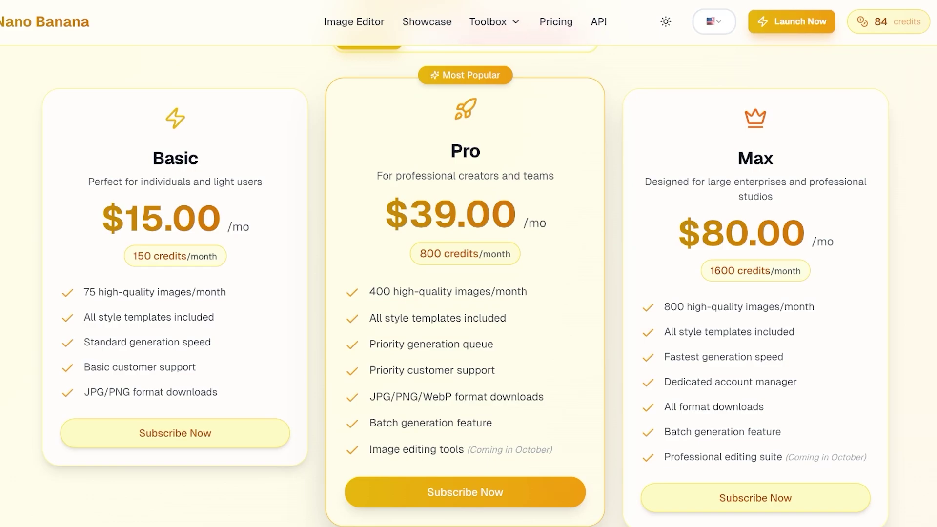
{"action": "scroll", "coordinate": [466, 286], "scroll_direction": "up", "scroll_amount": 1}
{"action": "left_click", "coordinate": [433, 65]}
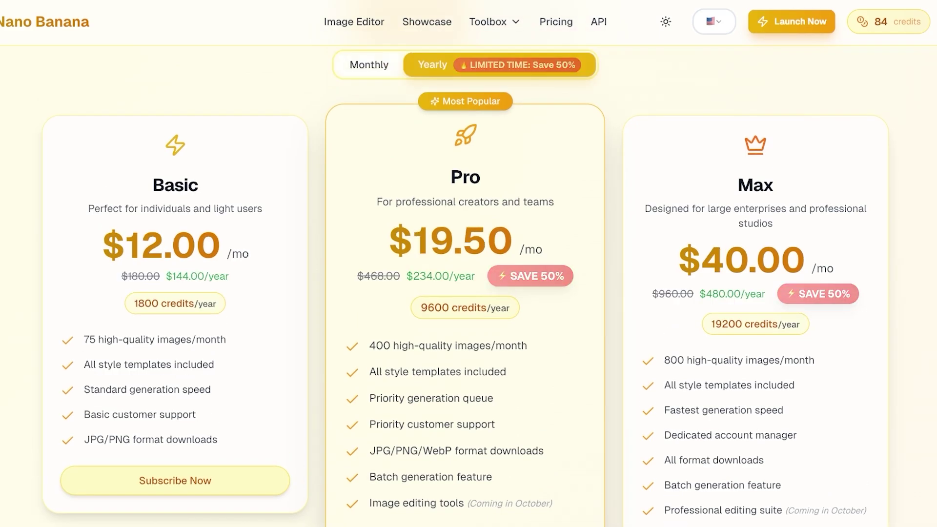
{"action": "scroll", "coordinate": [465, 286], "scroll_direction": "up", "scroll_amount": 1}
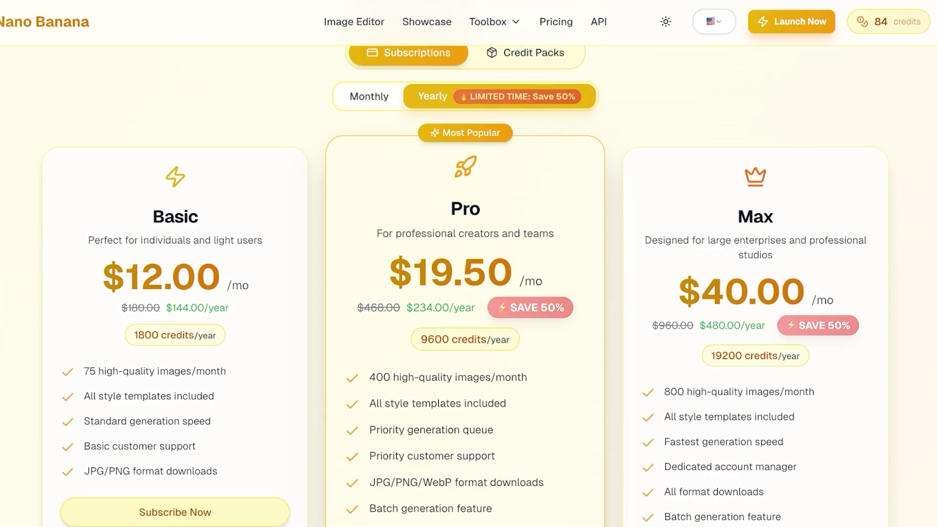